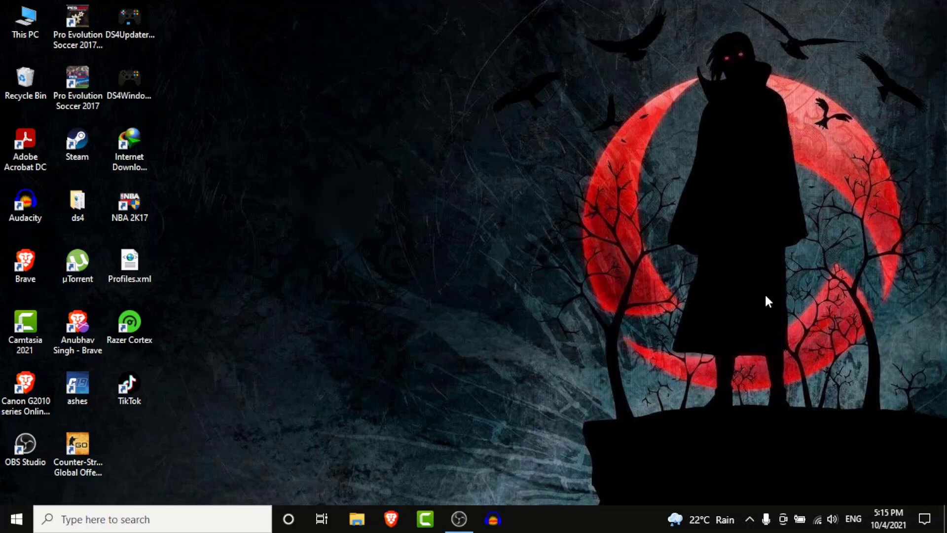
# Step: Open the camera permissions page in the Windows privacy settings
pyautogui.click(16, 518)
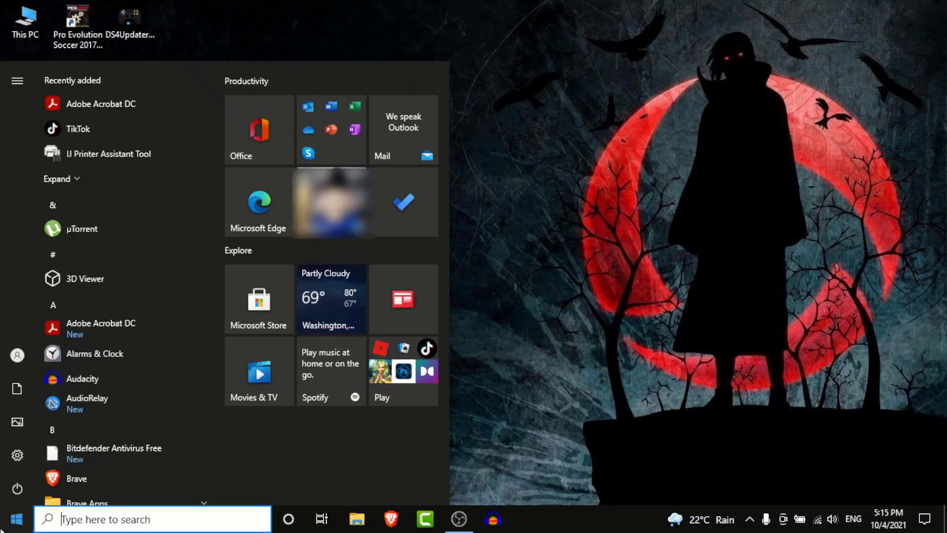
pyautogui.click(7, 458)
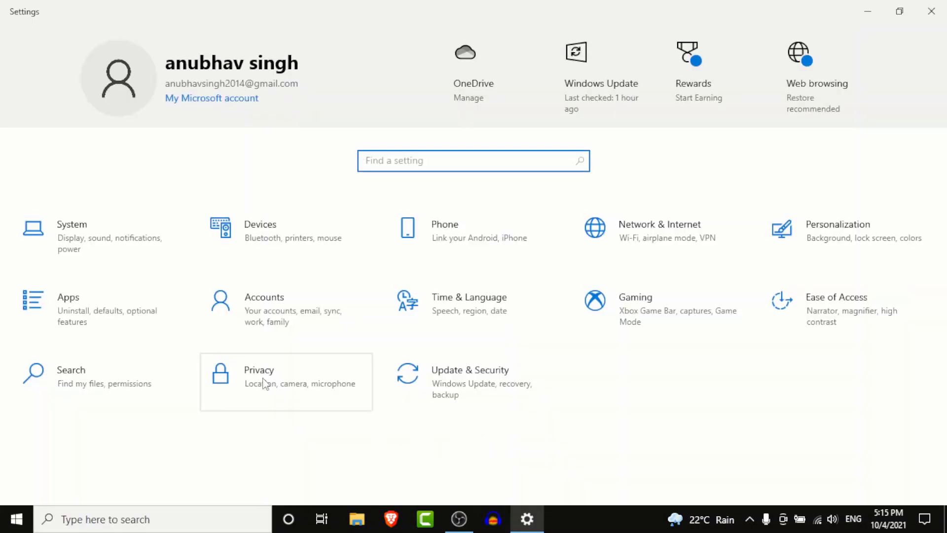
pyautogui.click(265, 383)
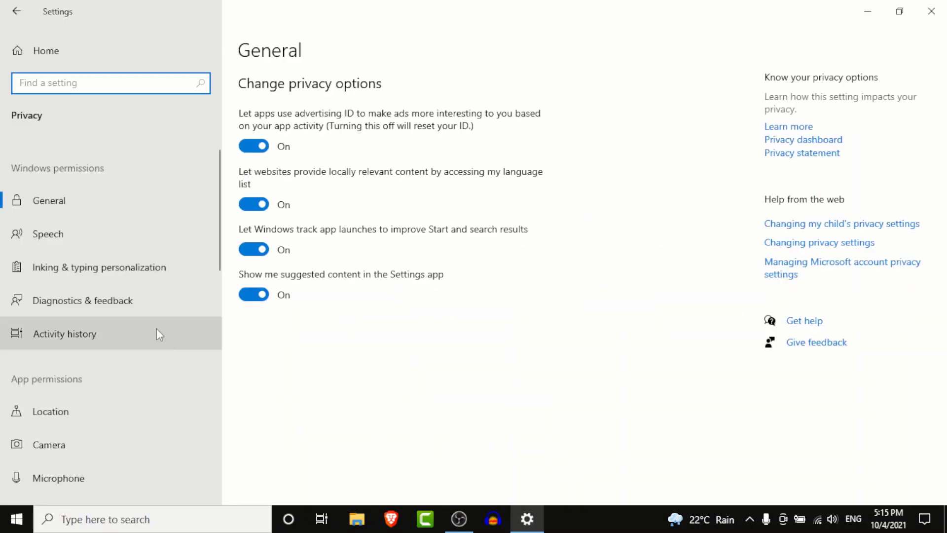
pyautogui.scroll(-5, 111, 283)
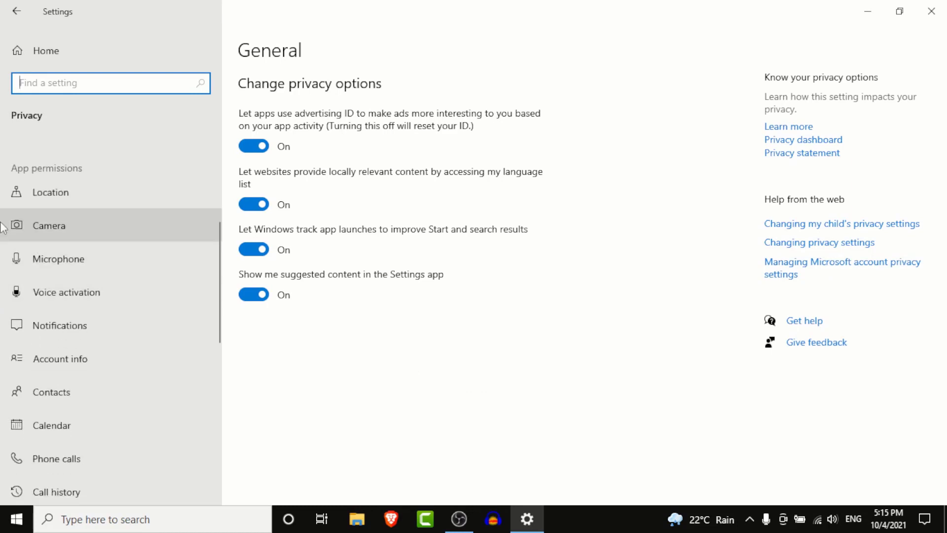
pyautogui.click(59, 233)
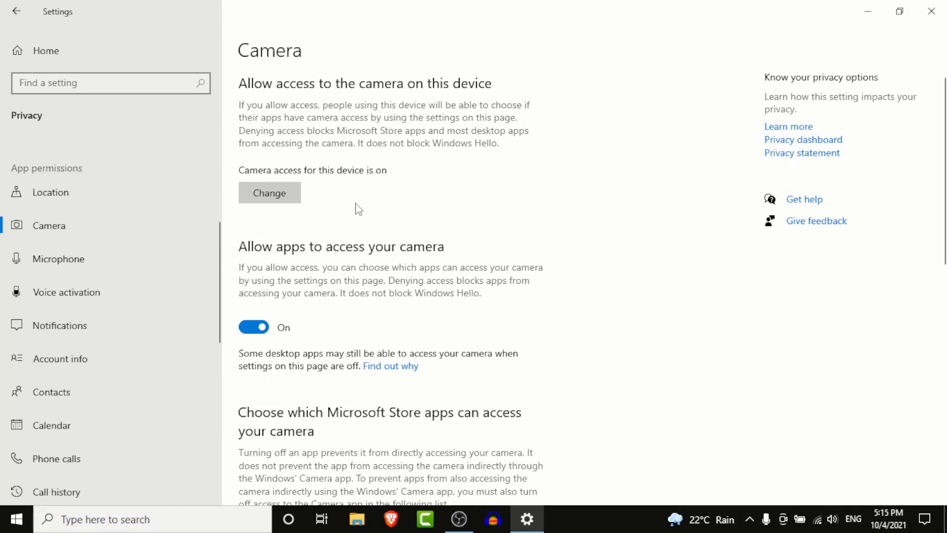
# Step: Check the camera access switch for this device, the general app access switch and the list of Microsoft Store apps allowed to use the camera
pyautogui.click(291, 200)
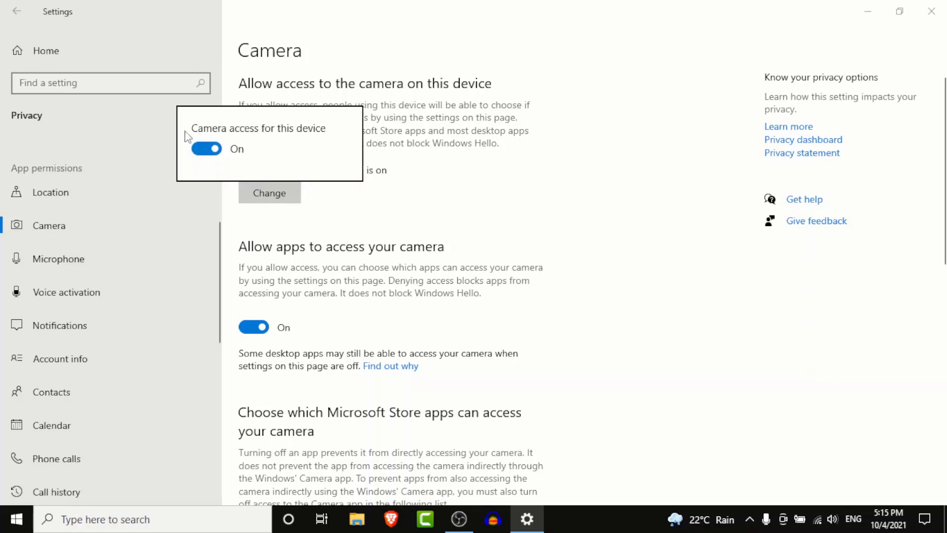
pyautogui.click(349, 198)
pyautogui.scroll(-3, 397, 266)
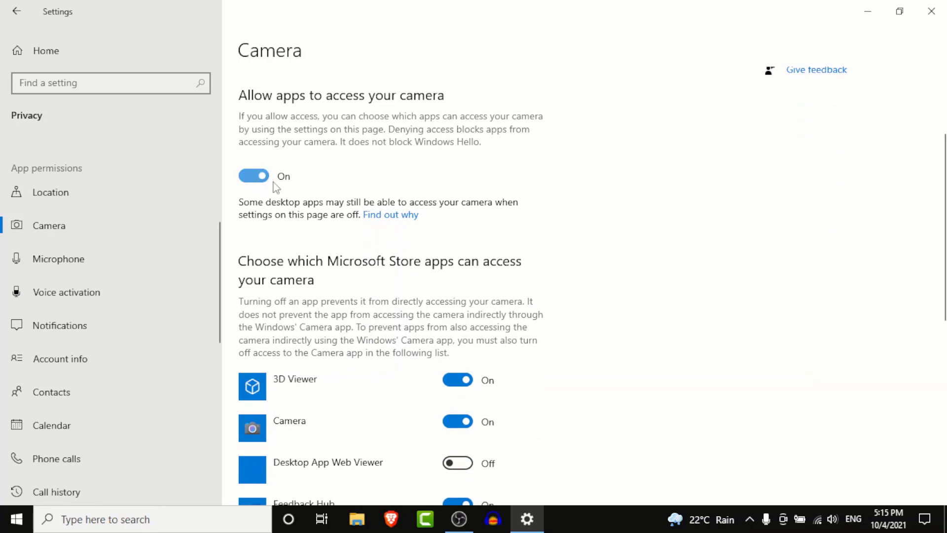
pyautogui.scroll(-3, 417, 190)
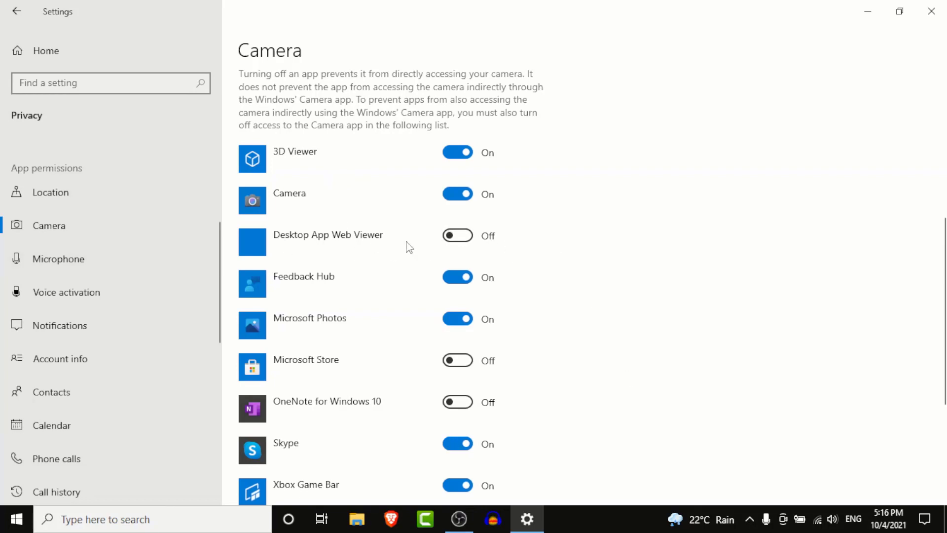
# Step: Switch camera access for Desktop App Web Viewer and for desktop apps over and back again, and close Settings
pyautogui.click(448, 242)
pyautogui.click(459, 243)
pyautogui.scroll(-5, 609, 256)
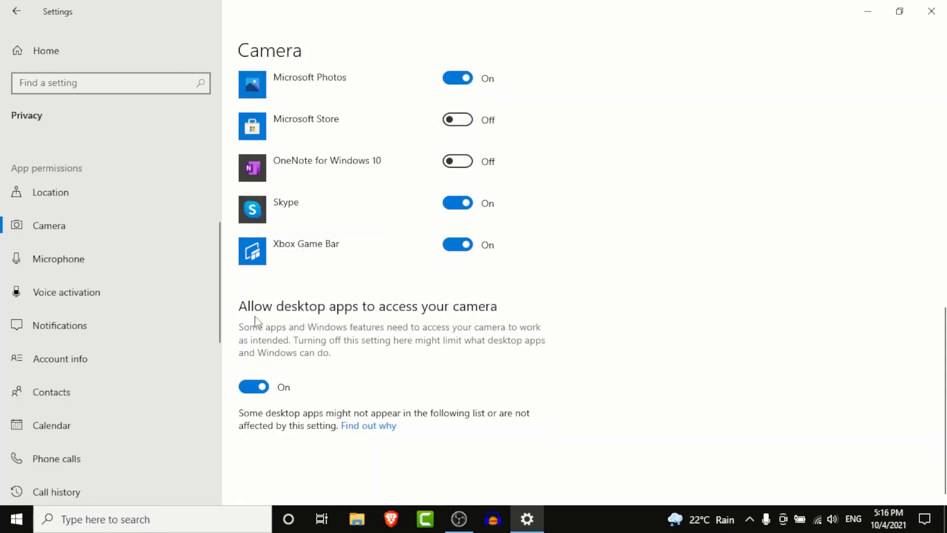
pyautogui.click(256, 387)
pyautogui.click(254, 387)
pyautogui.click(931, 11)
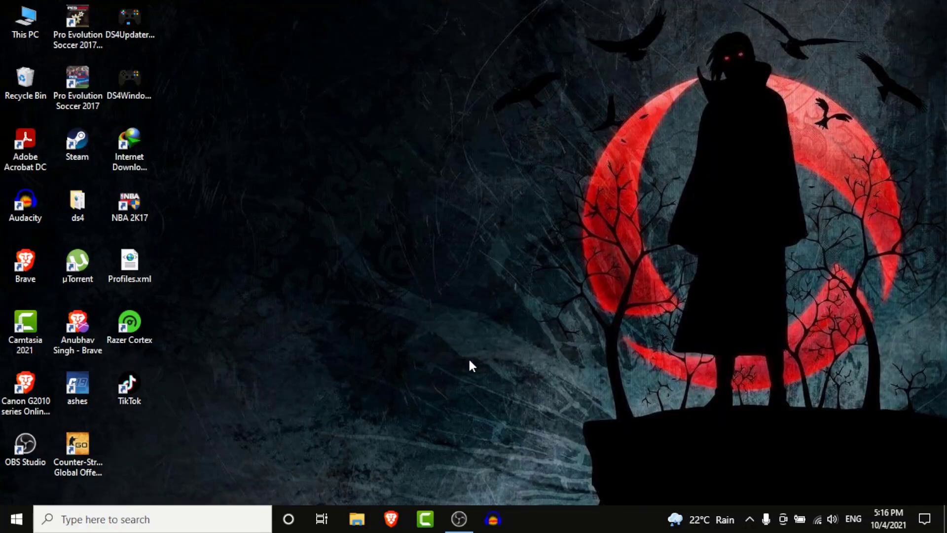
# Step: Search Windows for Device Manager and open it
pyautogui.click(163, 518)
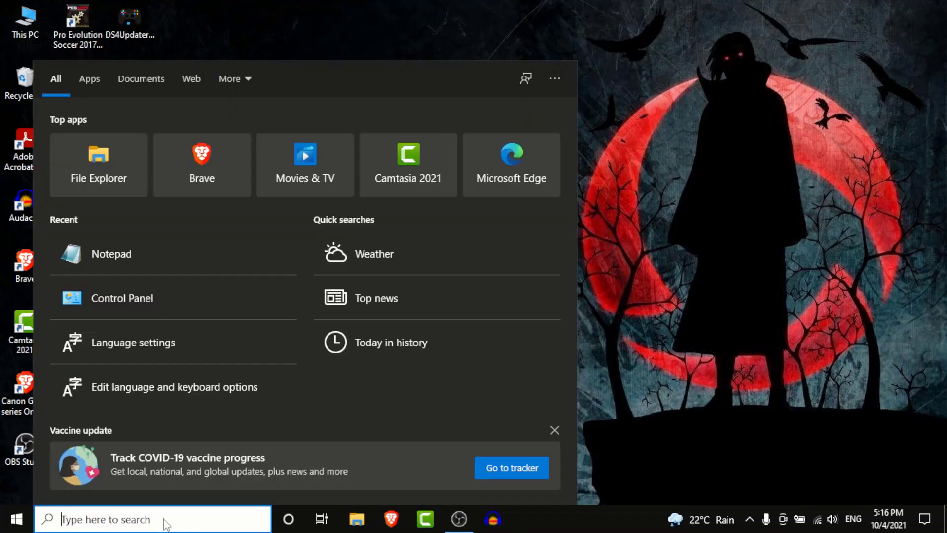
pyautogui.write('dive')
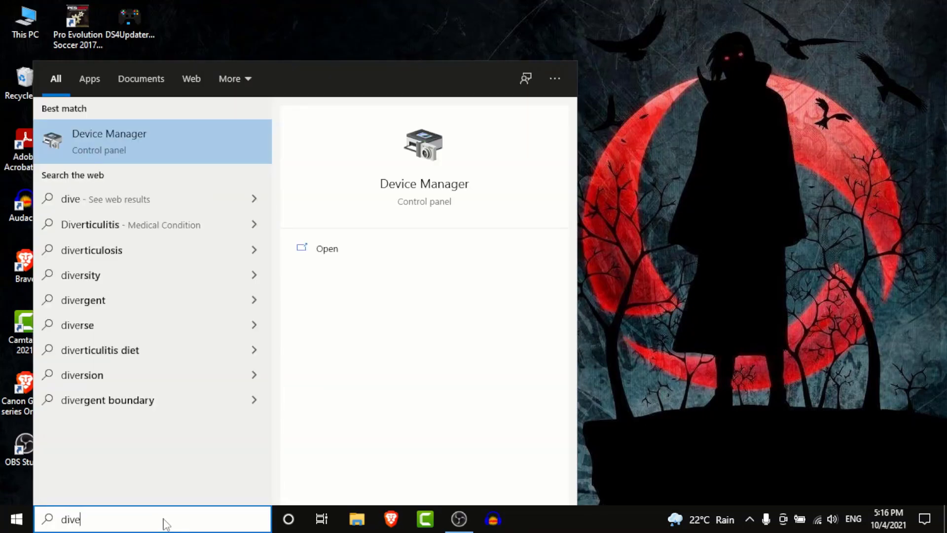
pyautogui.click(70, 133)
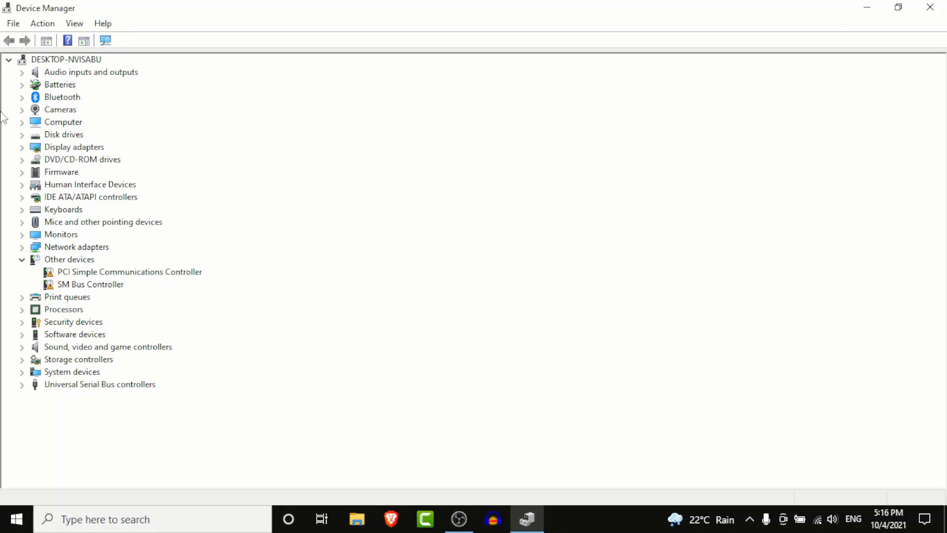
# Step: Uninstall the HD WebCam device from the Cameras category and confirm the removal
pyautogui.click(42, 111)
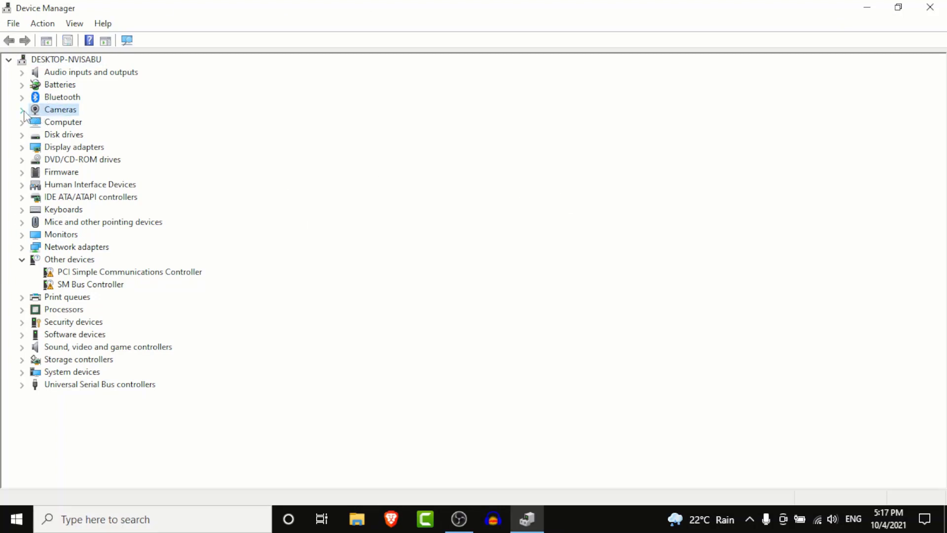
pyautogui.click(22, 110)
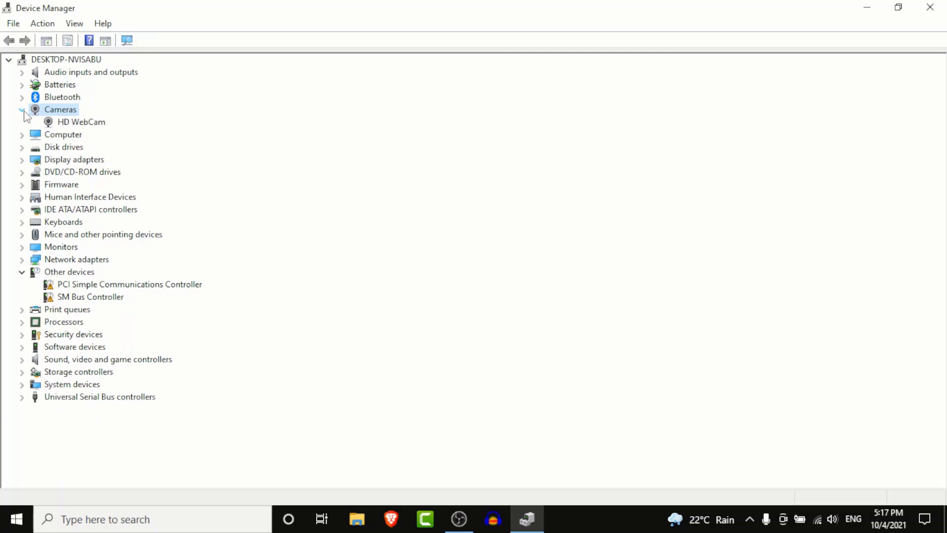
pyautogui.click(99, 123)
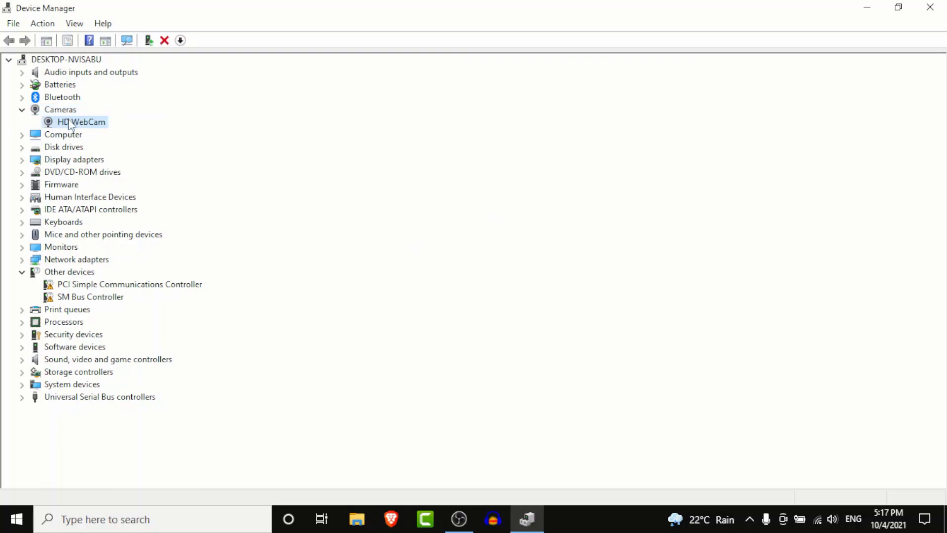
pyautogui.rightClick(69, 124)
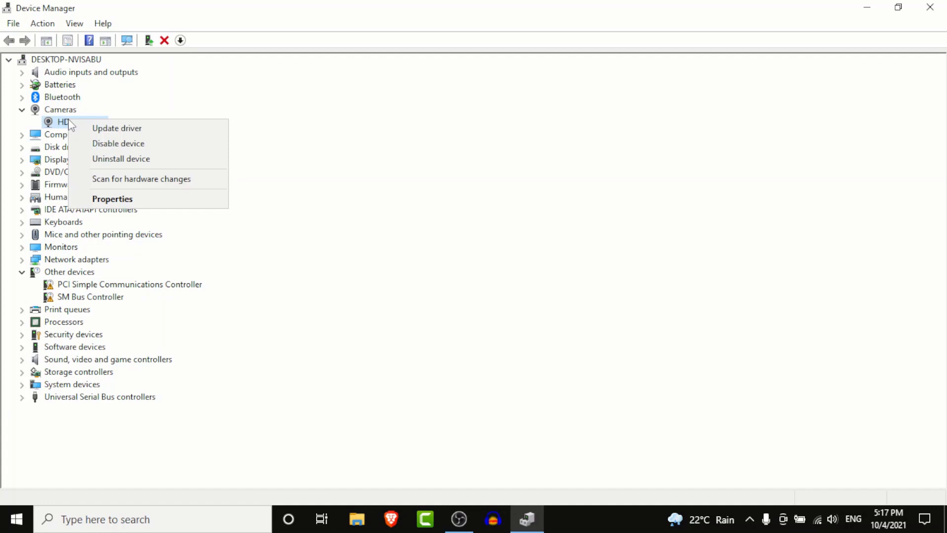
pyautogui.click(140, 166)
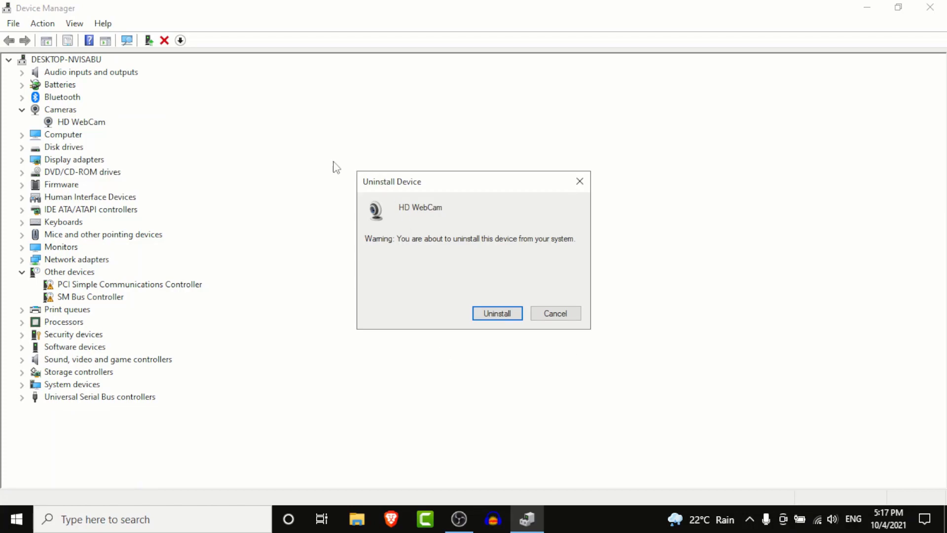
pyautogui.click(498, 313)
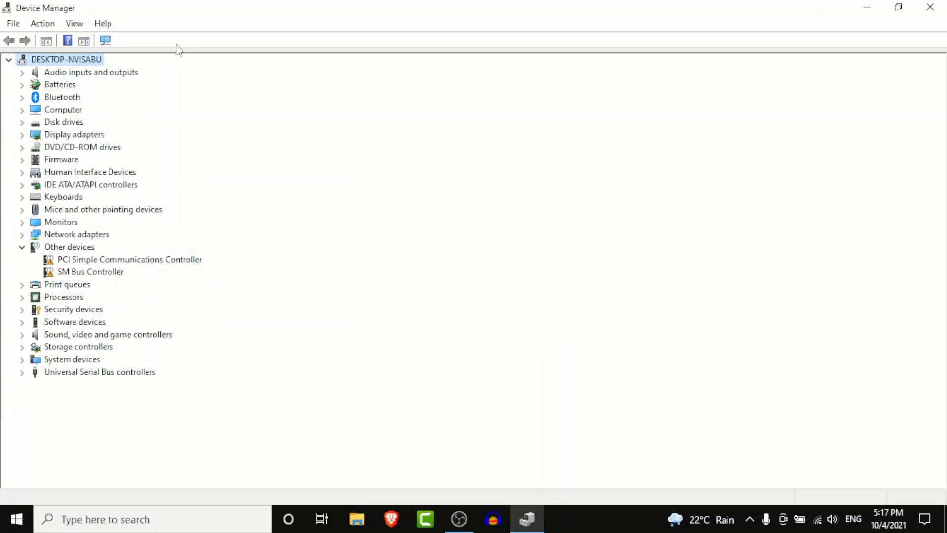
# Step: Scan the computer for hardware changes to reinstall the removed webcam
pyautogui.click(54, 24)
pyautogui.click(57, 25)
pyautogui.click(59, 26)
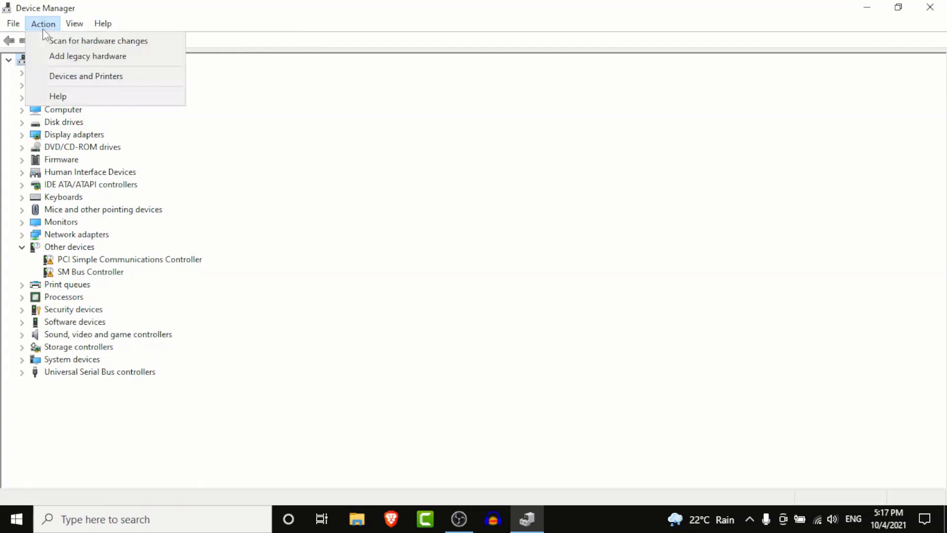
pyautogui.click(67, 49)
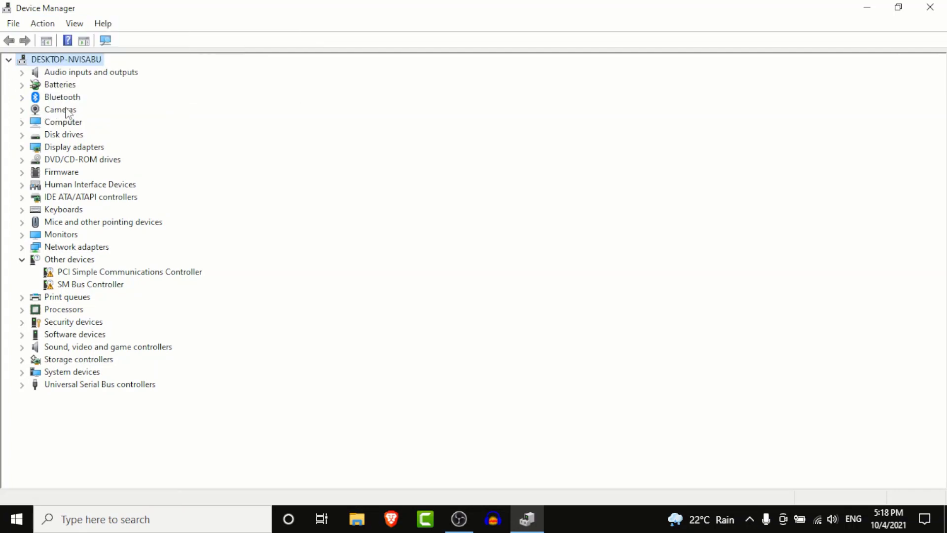
# Step: View the driver properties and driver update options of the HD WebCam under Cameras, and leave without updating
pyautogui.doubleClick(51, 111)
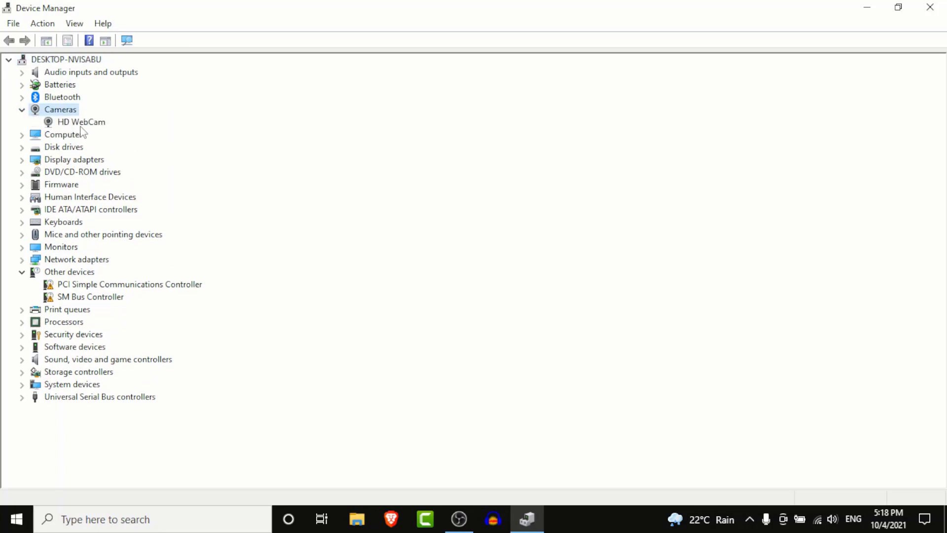
pyautogui.doubleClick(79, 123)
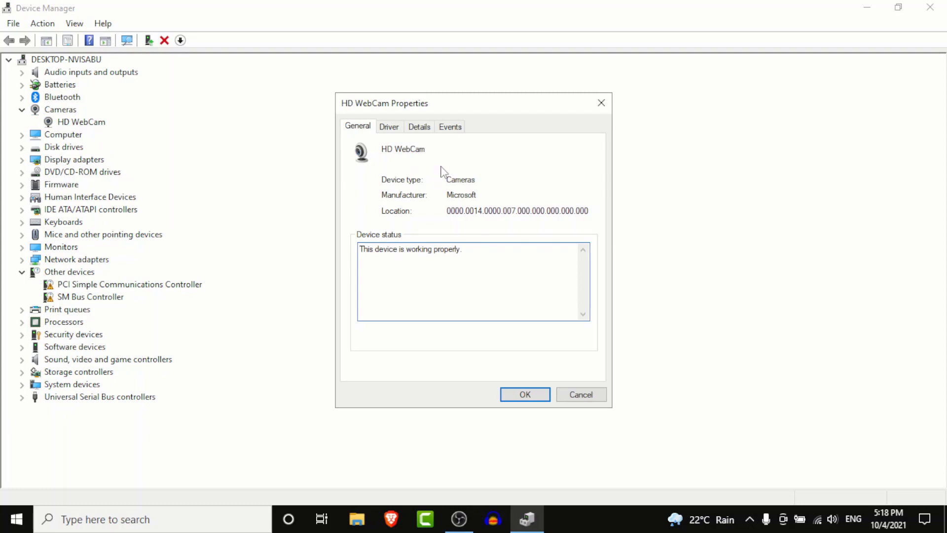
pyautogui.click(391, 128)
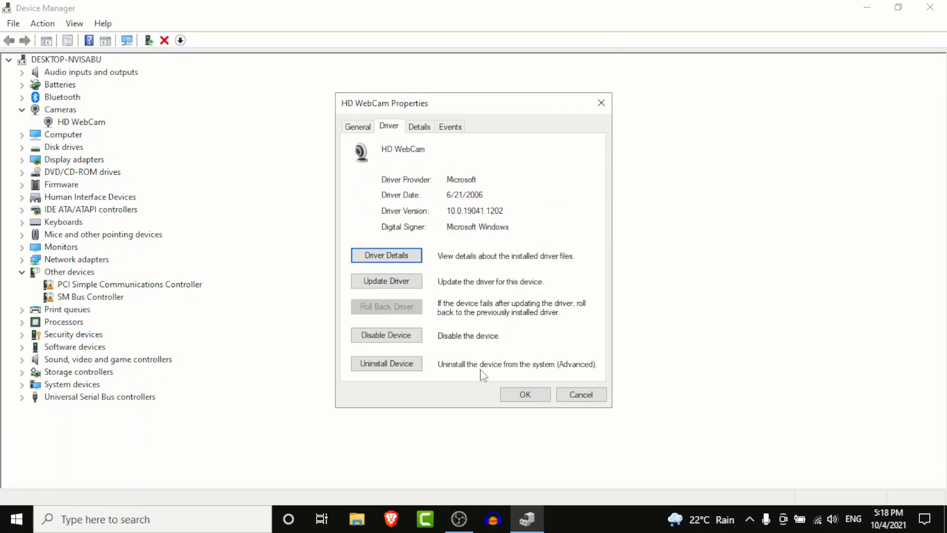
pyautogui.click(415, 282)
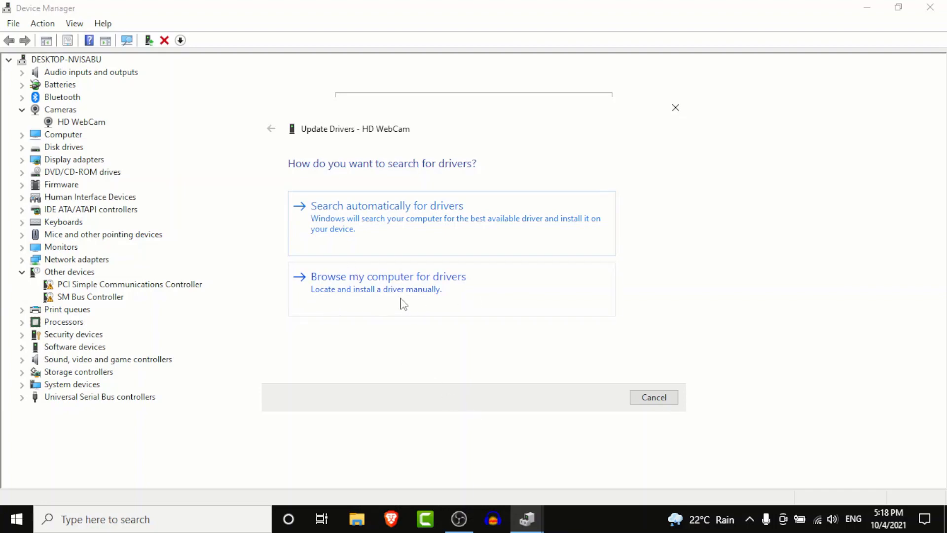
pyautogui.click(643, 398)
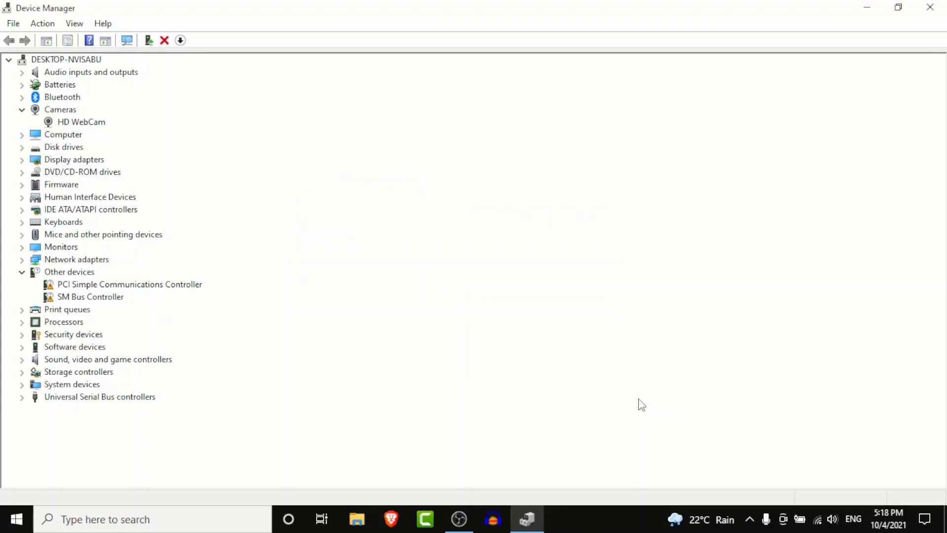